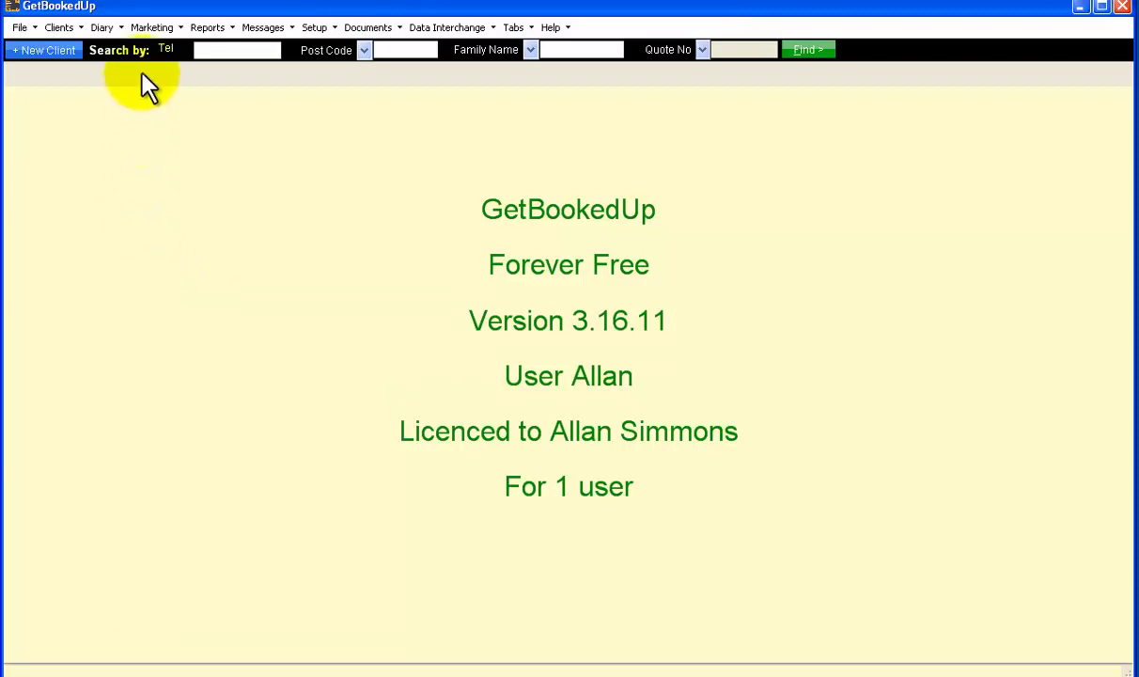
# Step: Open Daily Marketing and build the list of due mailshots for all trading names
pyautogui.click(165, 30)
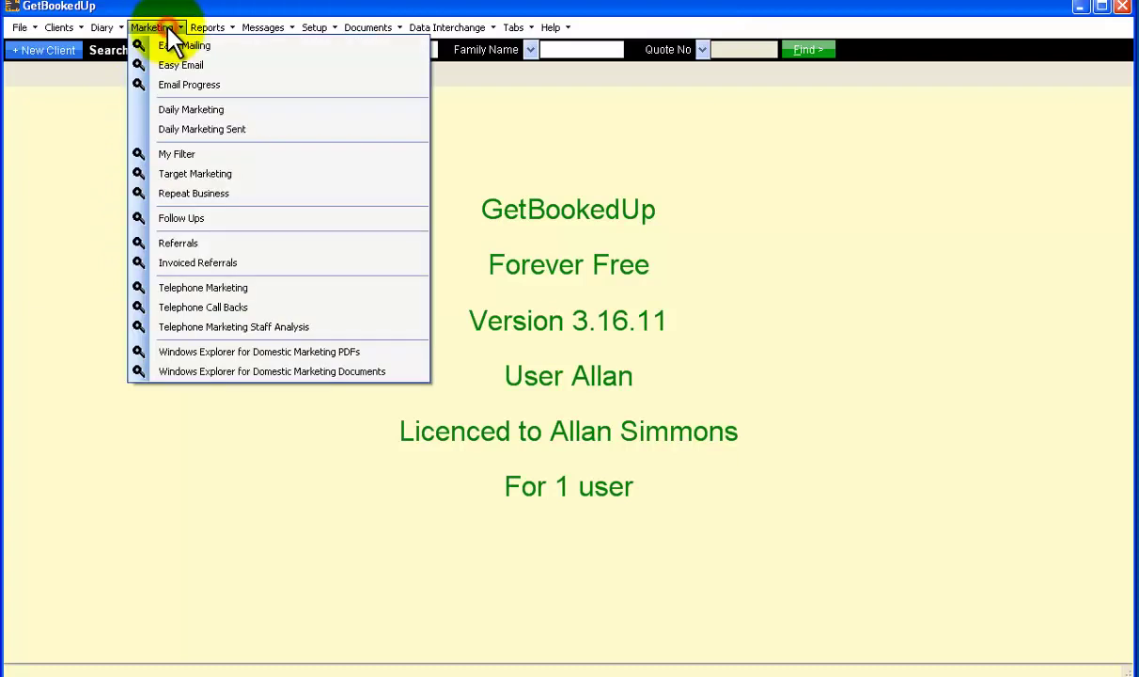
pyautogui.click(160, 109)
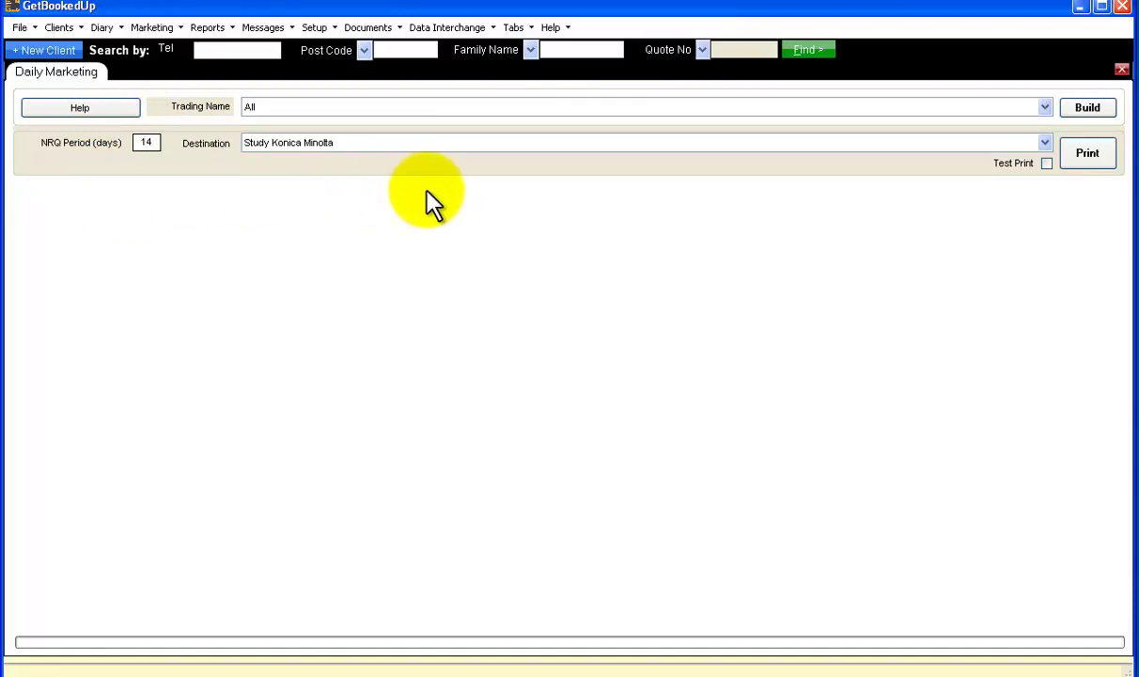
pyautogui.click(1088, 113)
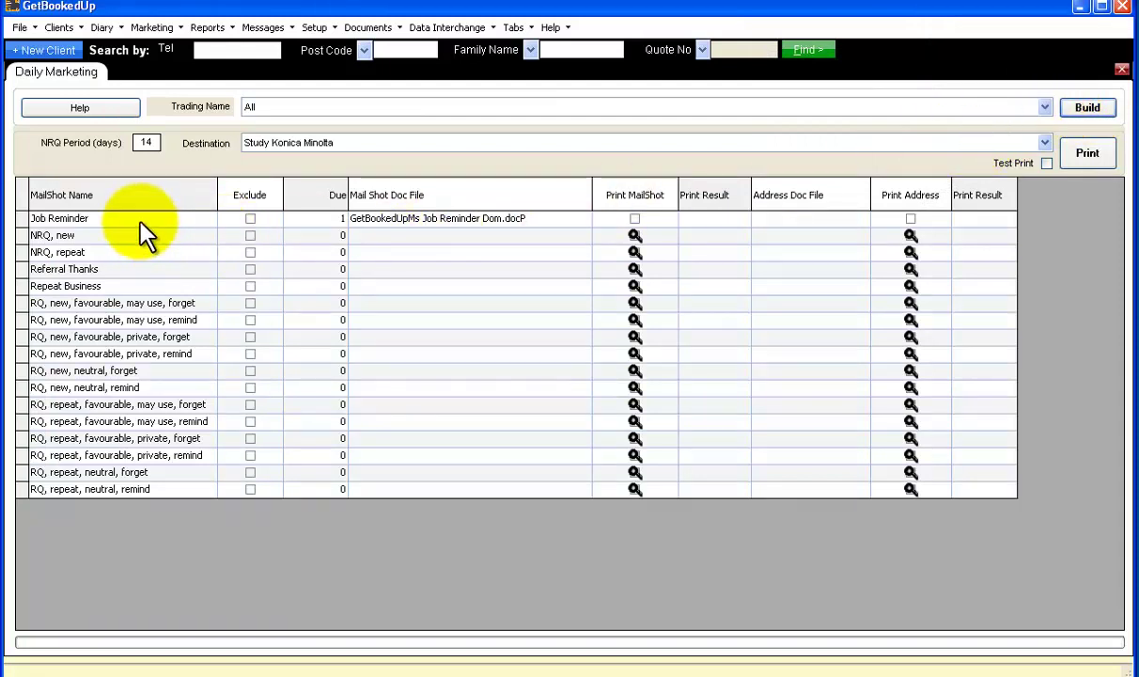
# Step: Select GetBookedUpMs Job Reminder Dom.docP as the mail shot document for the Job Reminder row
pyautogui.click(23, 219)
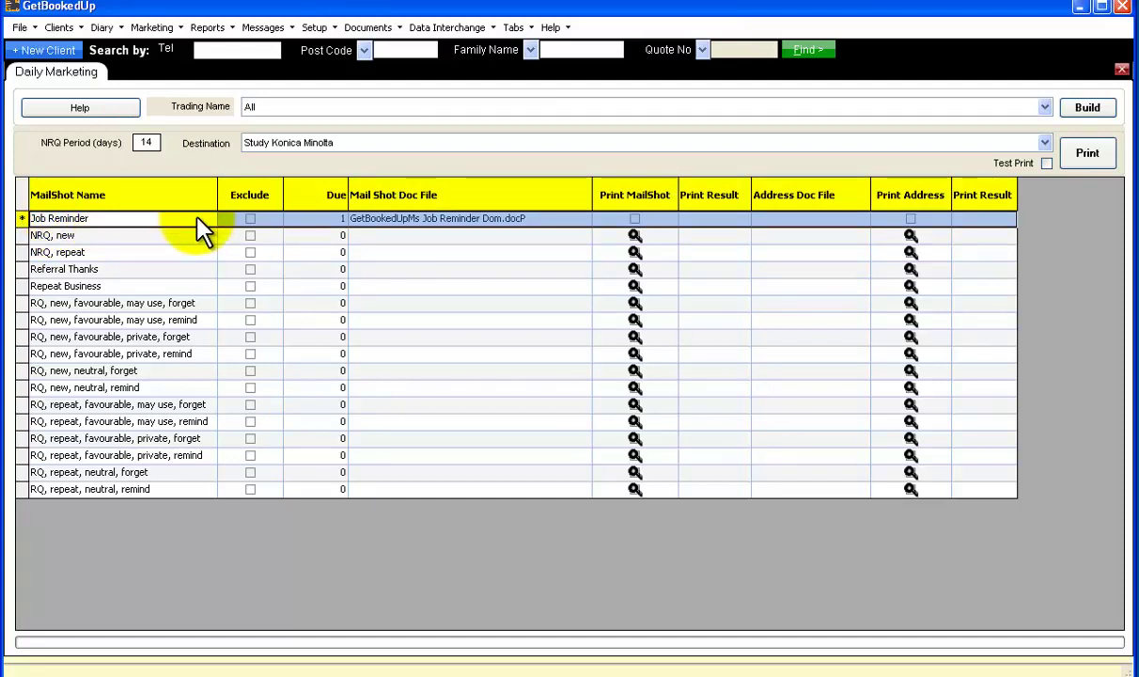
pyautogui.click(327, 219)
pyautogui.write('1')
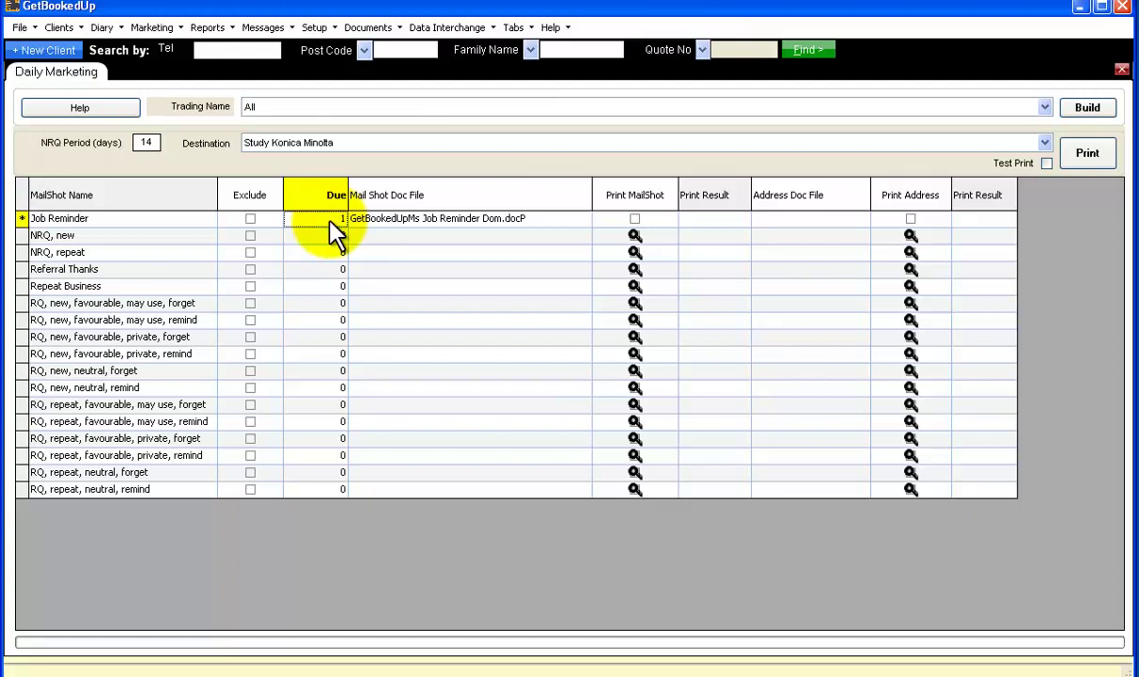
pyautogui.click(475, 199)
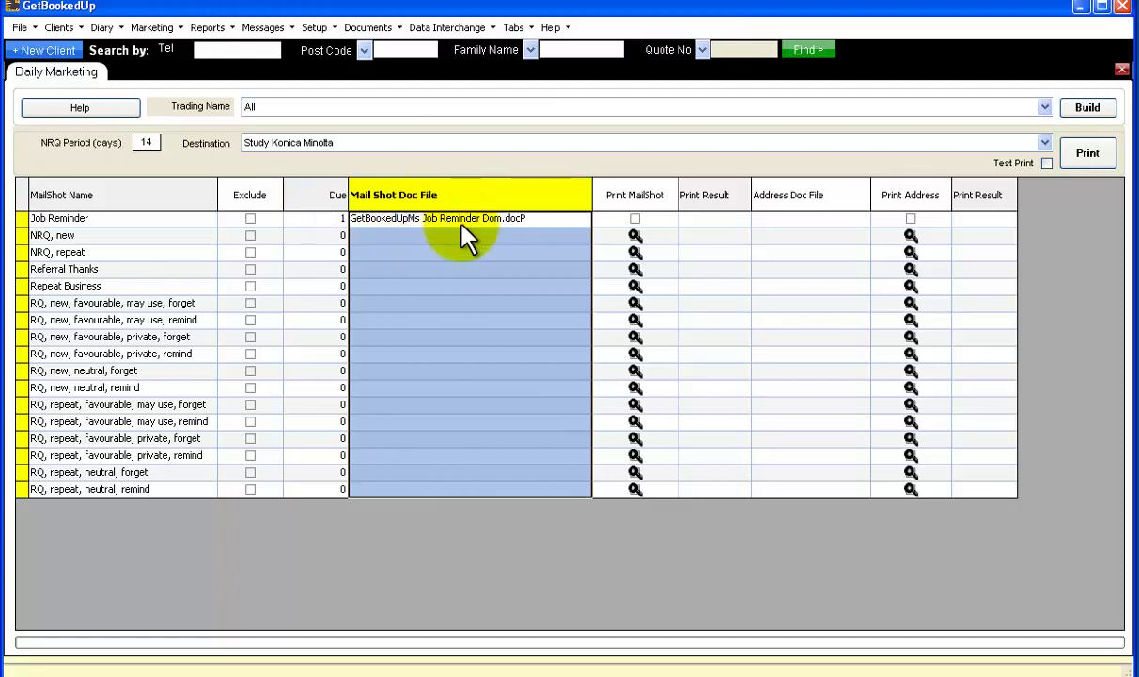
pyautogui.click(582, 222)
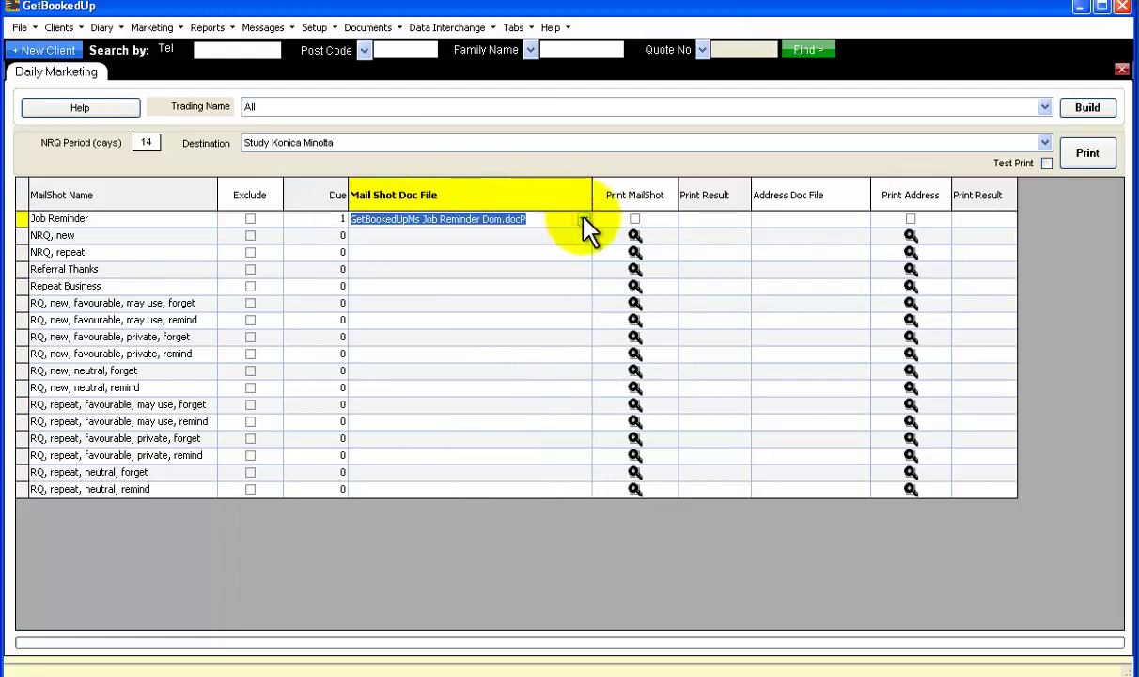
pyautogui.click(583, 223)
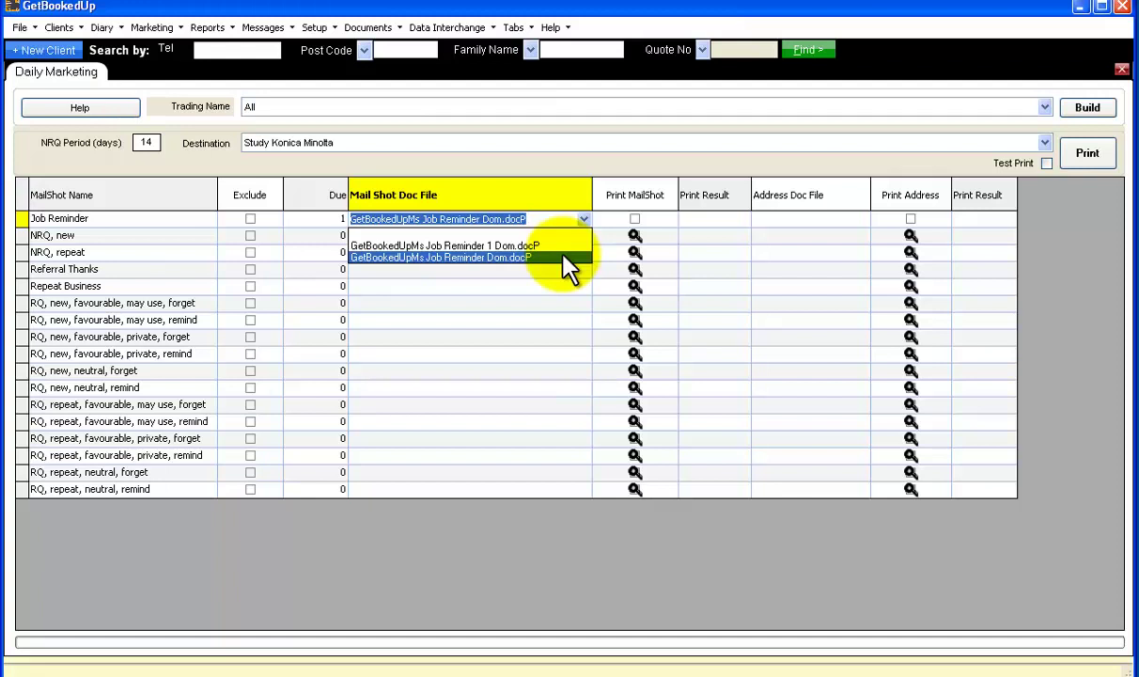
pyautogui.click(563, 256)
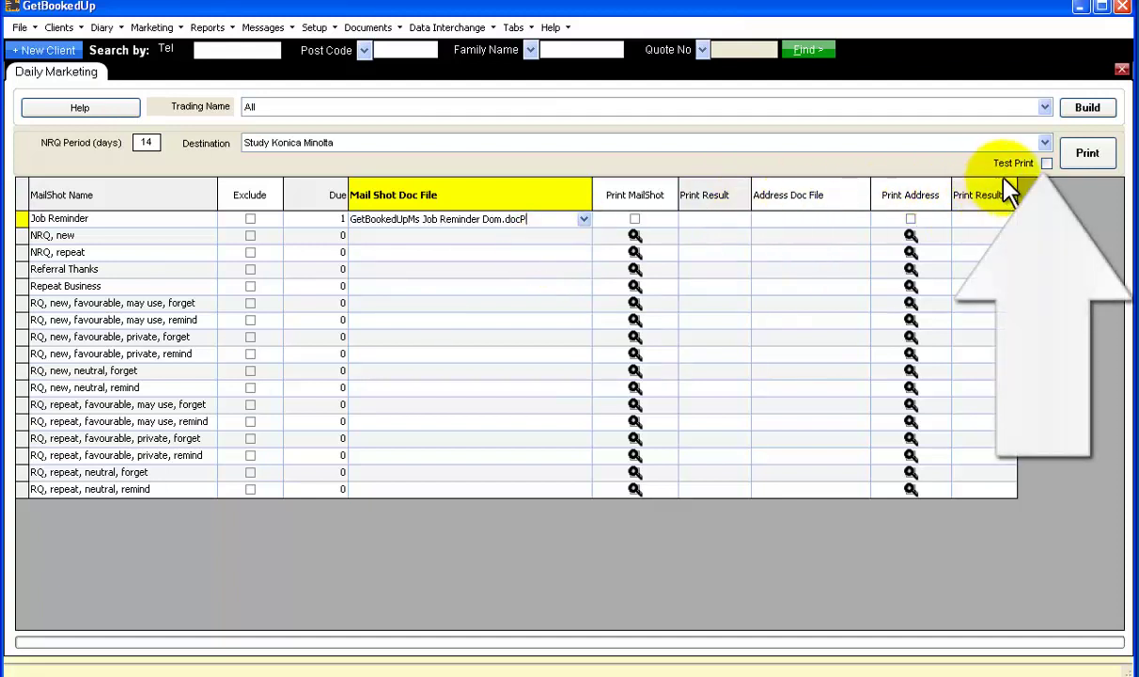
# Step: Enable test printing and change the Job Reminder mail shot document to GetBookedUpMs Job Reminder 1 Dom.docP
pyautogui.click(1046, 164)
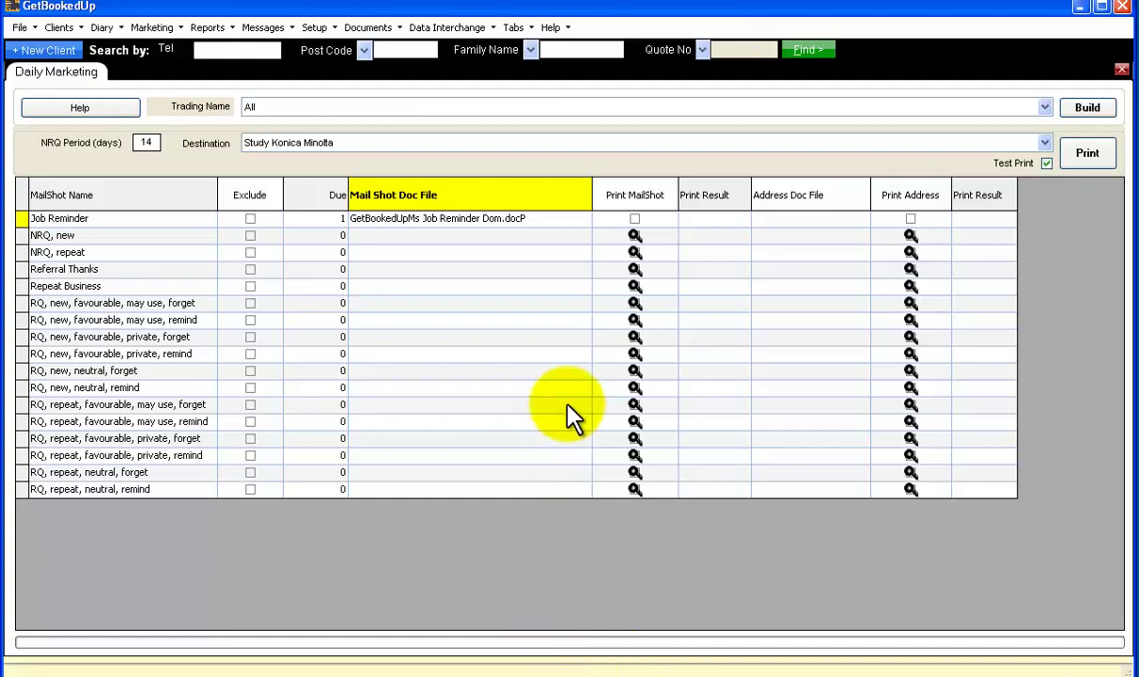
pyautogui.click(587, 227)
pyautogui.click(587, 222)
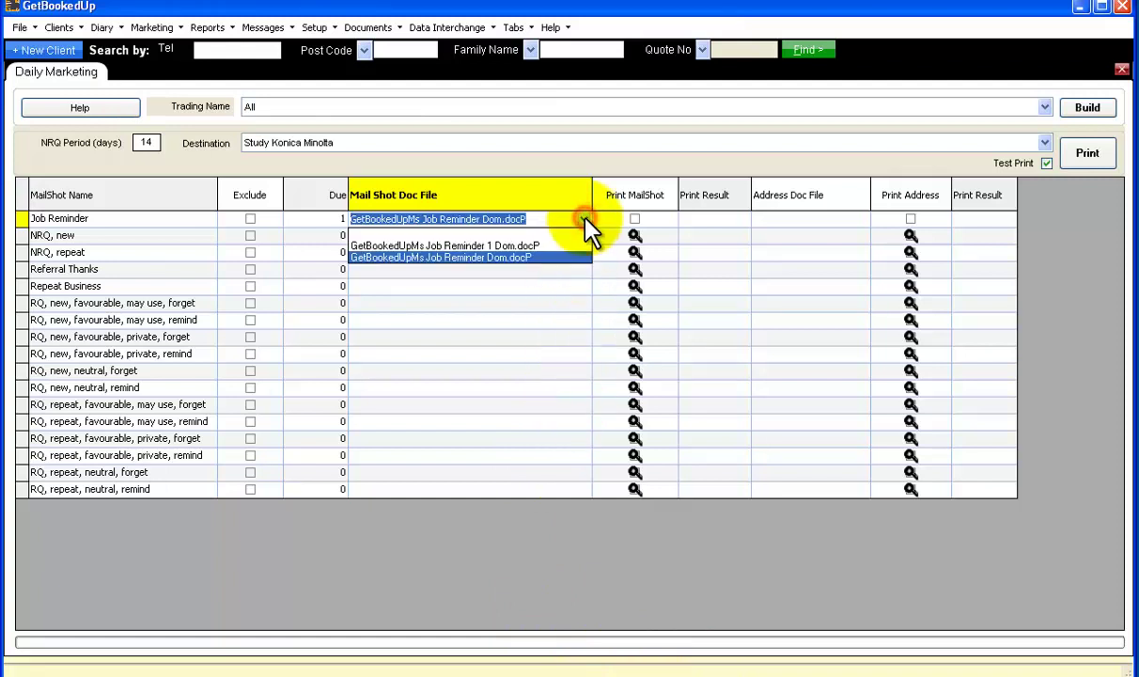
pyautogui.click(537, 245)
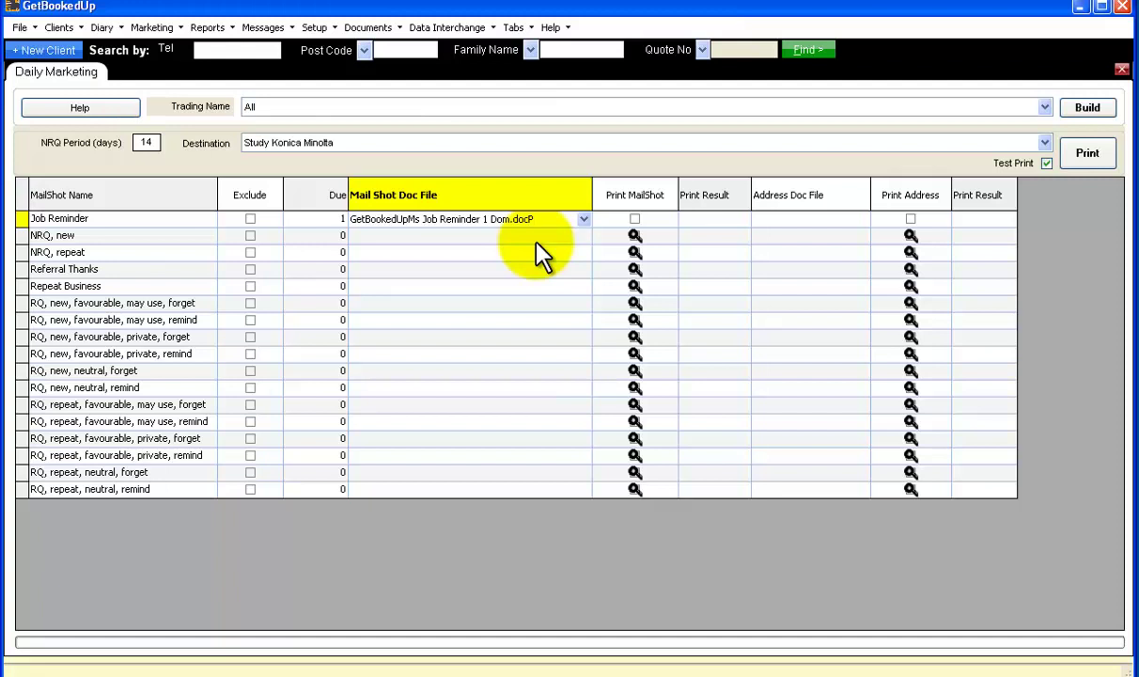
# Step: Switch the Job Reminder mail shot document back to GetBookedUpMs Job Reminder Dom.docP
pyautogui.click(584, 222)
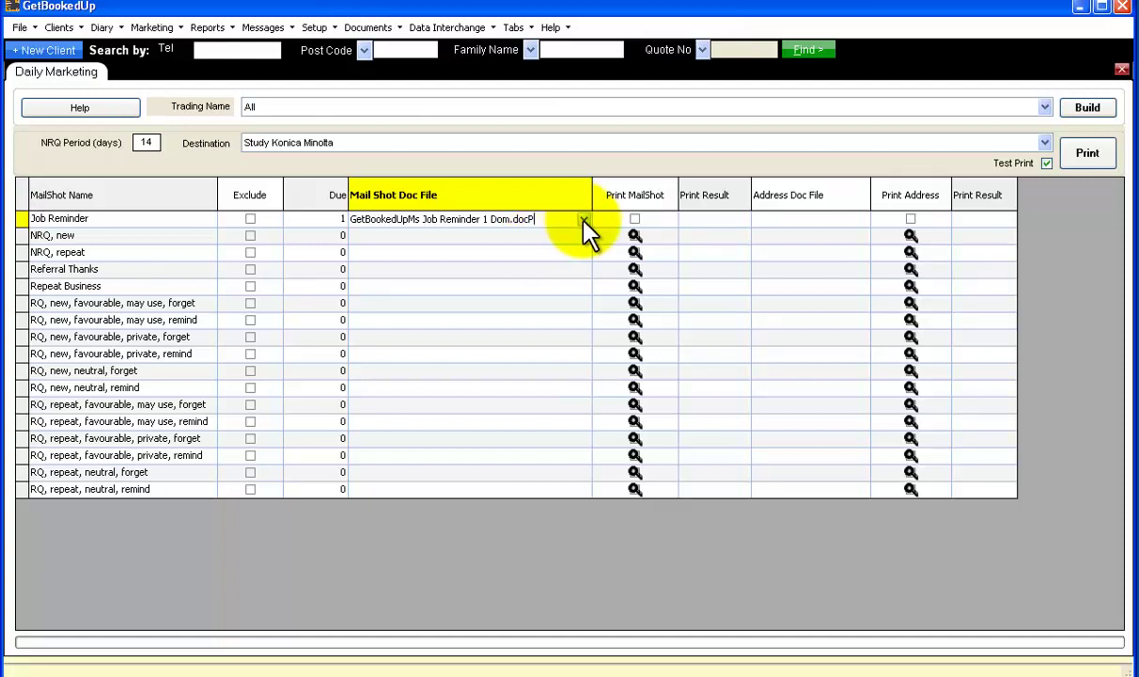
pyautogui.click(584, 219)
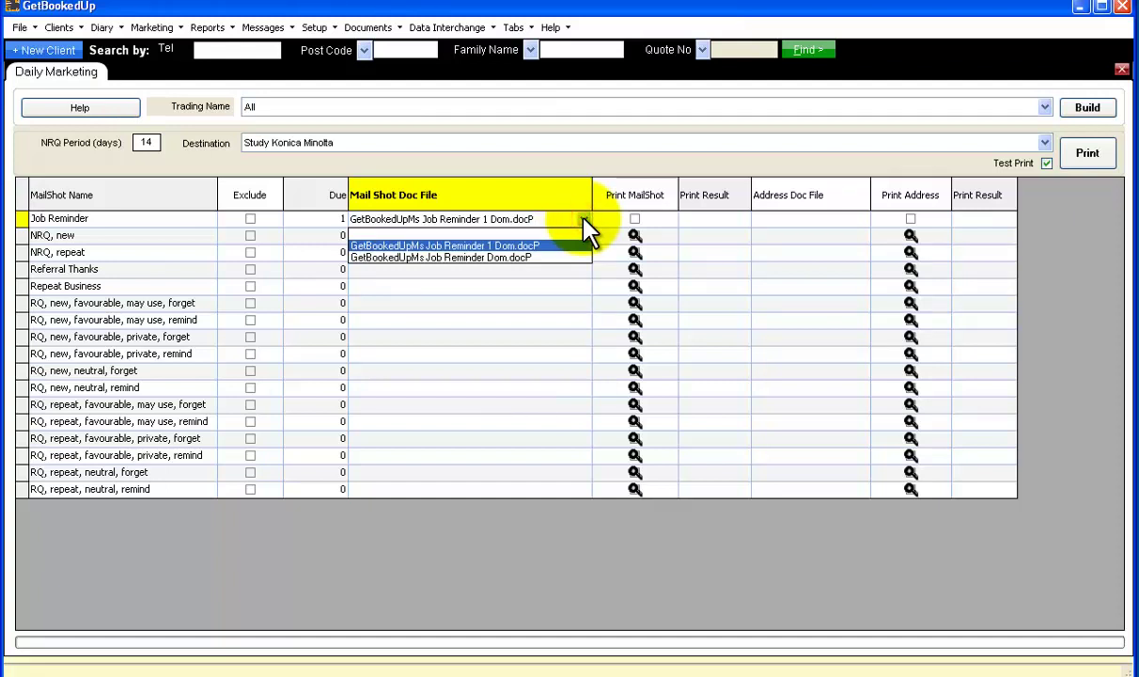
pyautogui.click(508, 255)
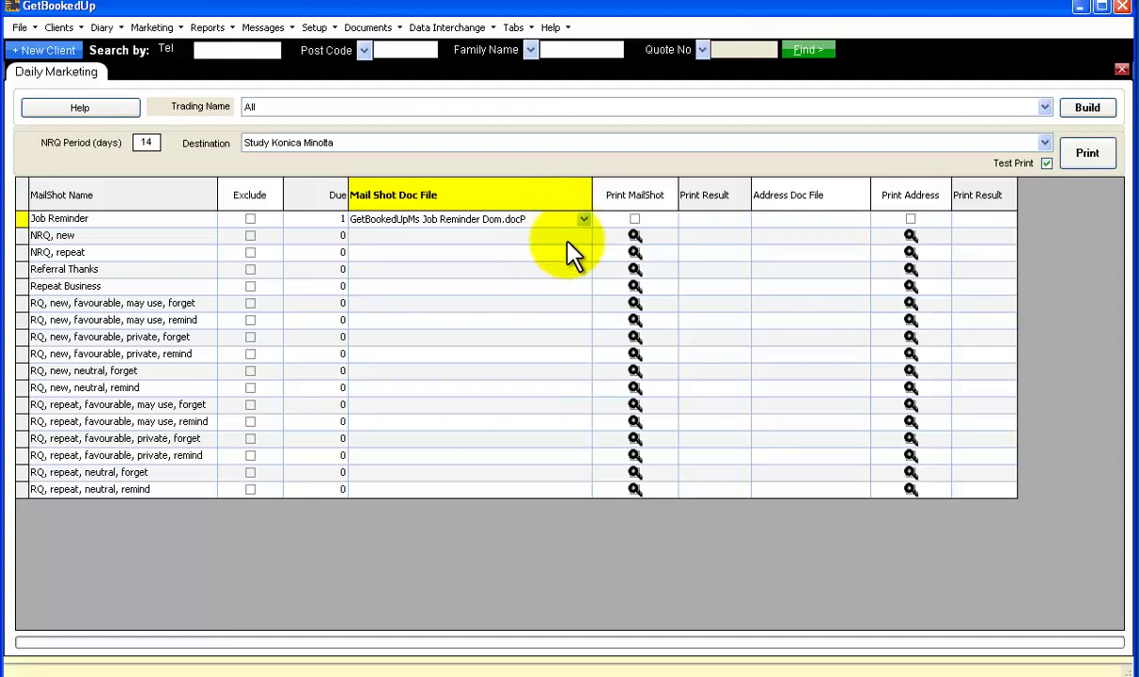
# Step: Mark the Job Reminder mailshot for printing, print it with test printing off, and close Daily Marketing
pyautogui.click(635, 219)
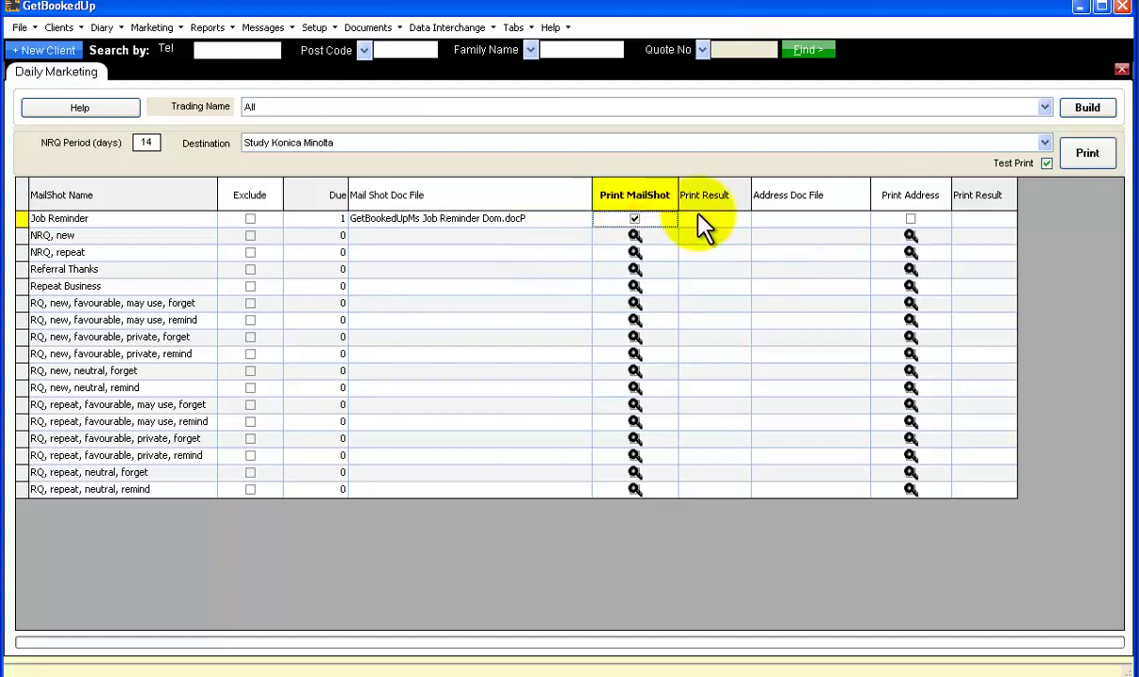
pyautogui.click(1047, 166)
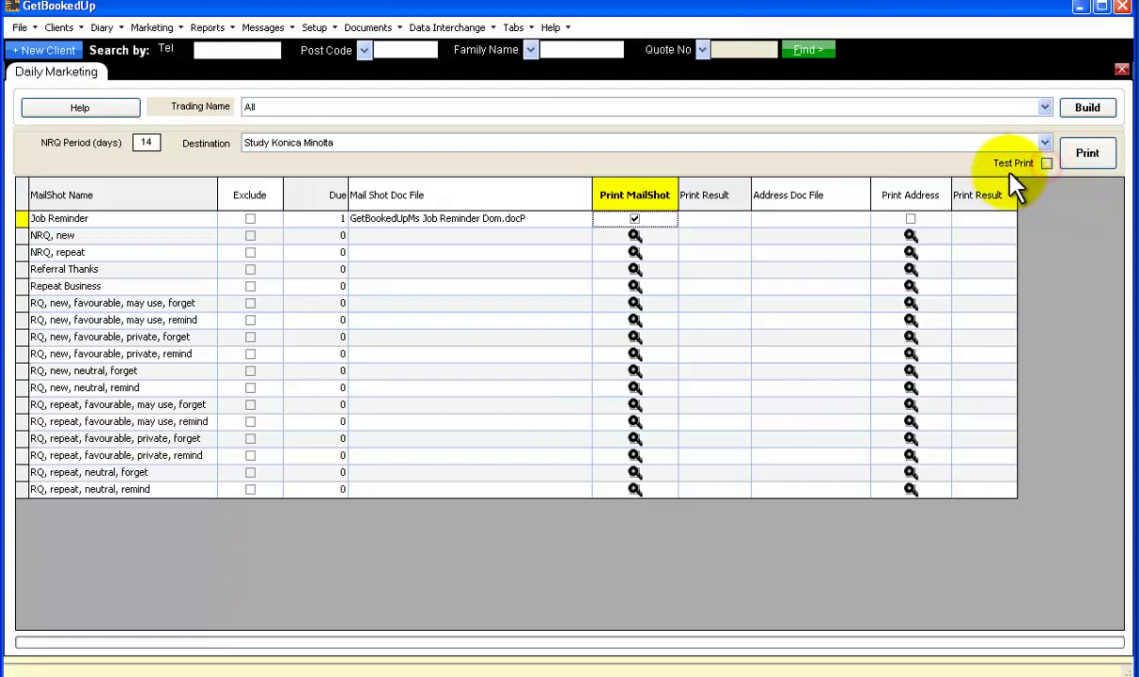
pyautogui.click(1098, 158)
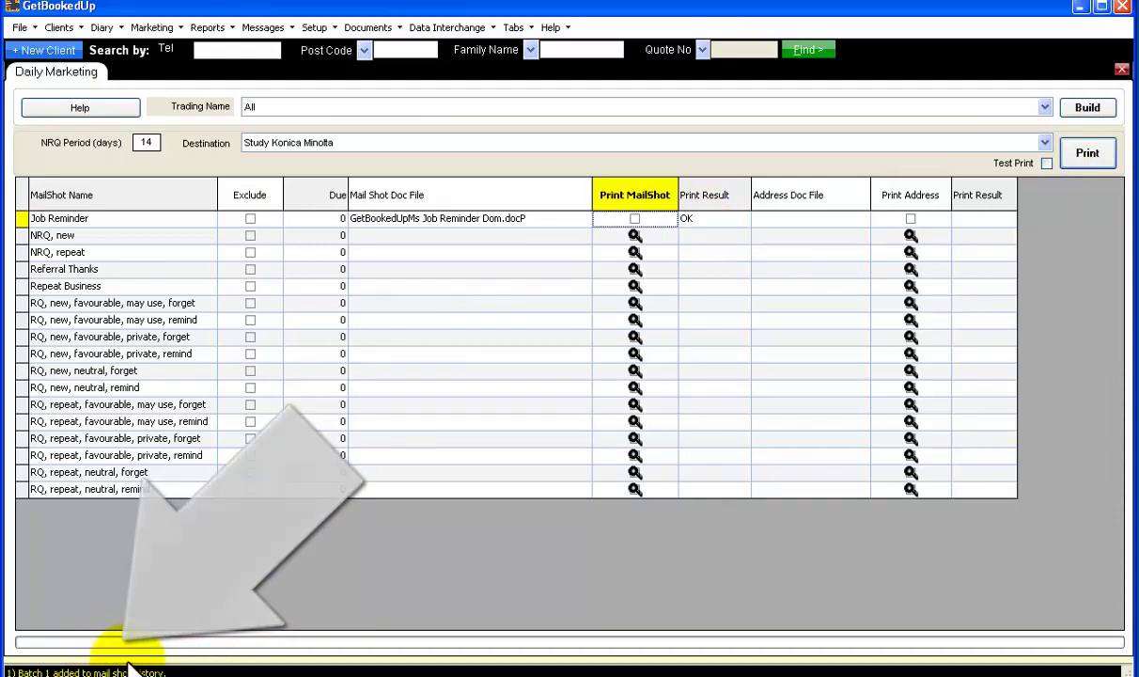
pyautogui.click(716, 226)
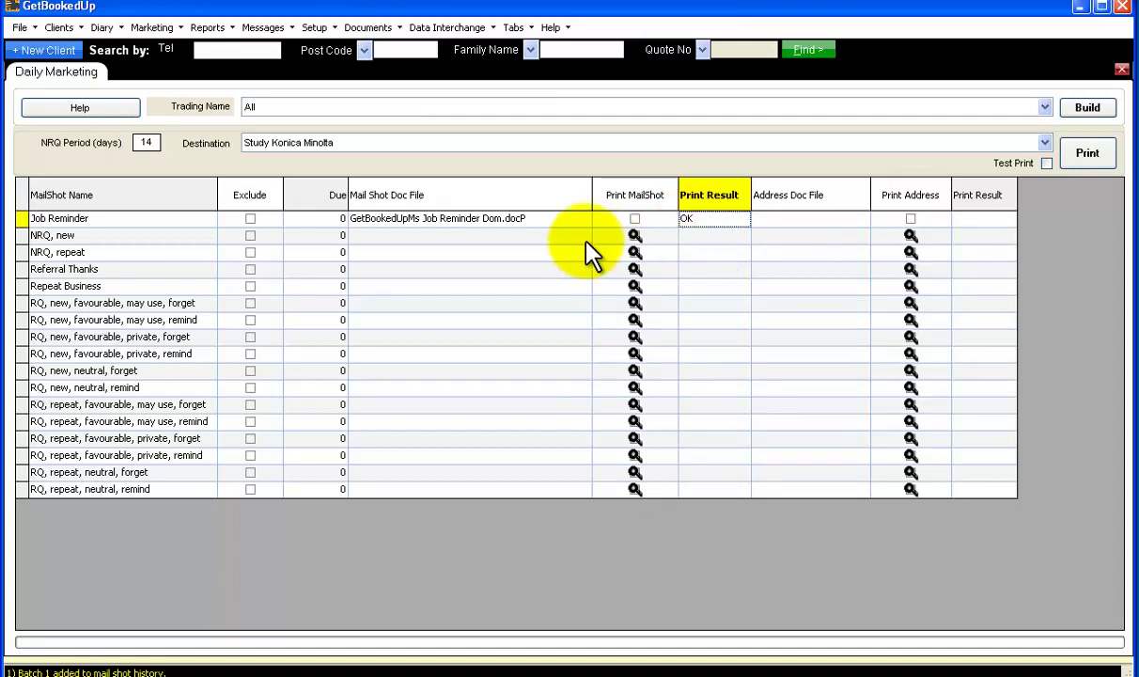
pyautogui.rightClick(53, 67)
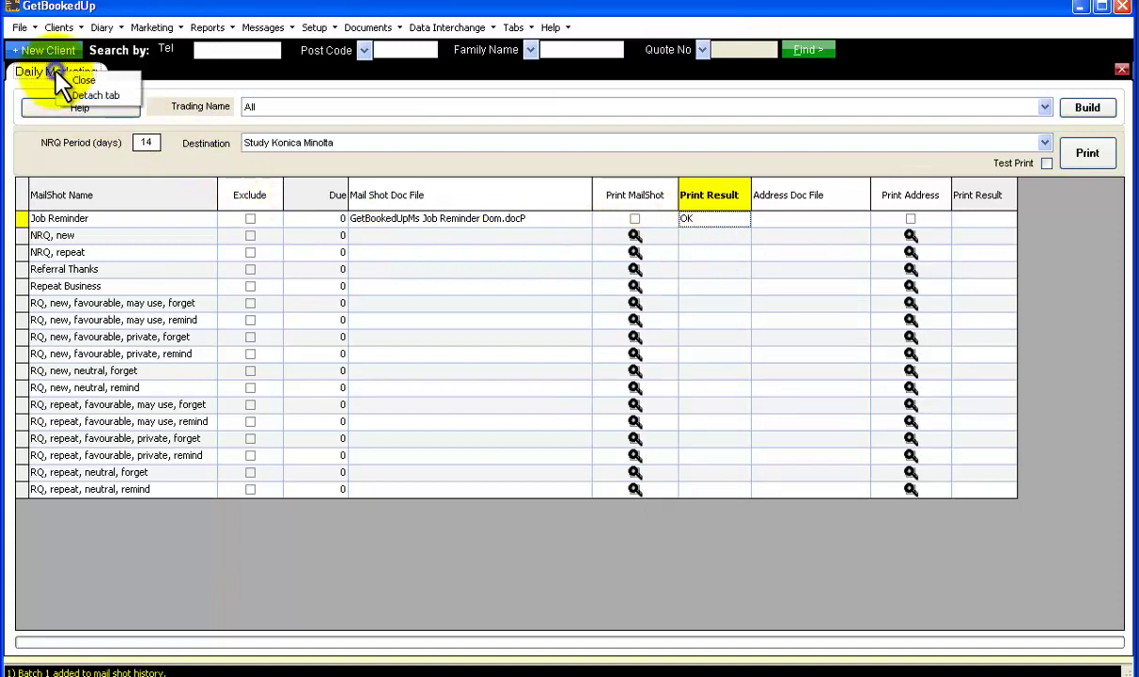
pyautogui.click(75, 80)
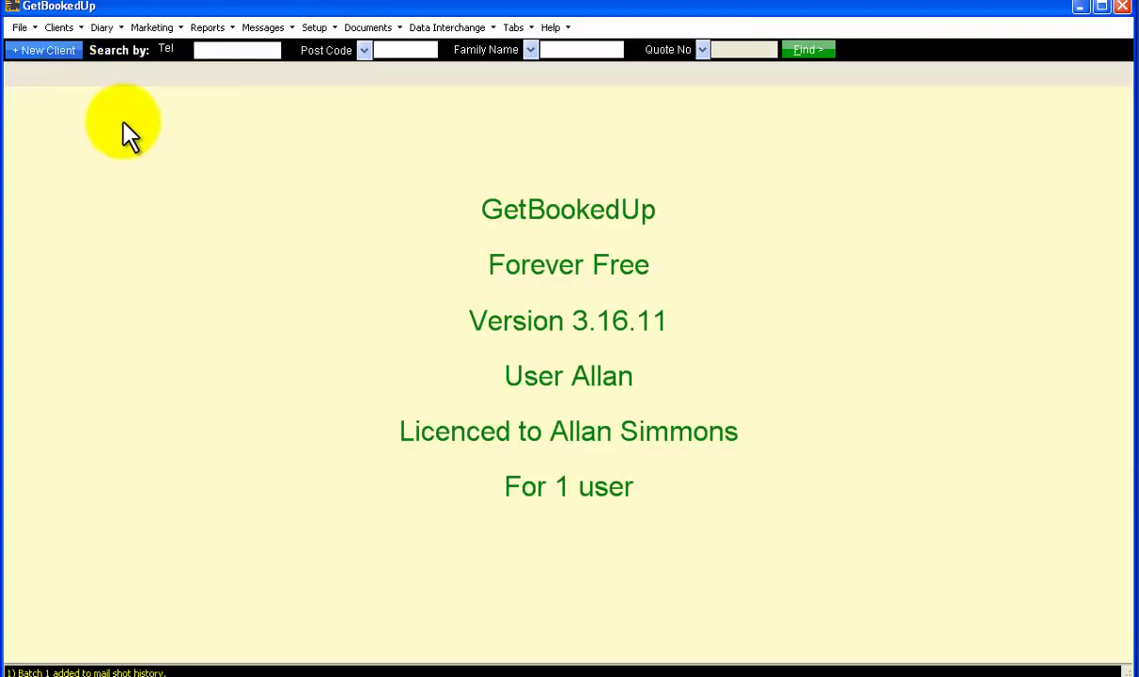
# Step: Open Daily Marketing Sent and show the sent batches filtered to the Job Reminder mailshot
pyautogui.click(155, 28)
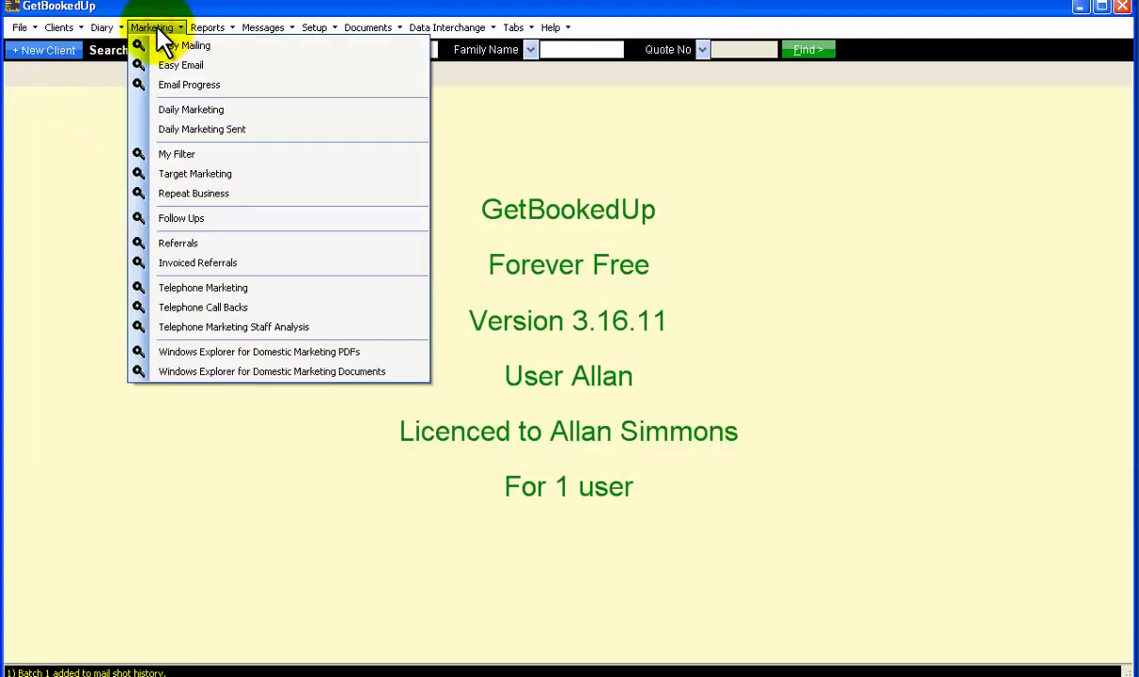
pyautogui.click(182, 132)
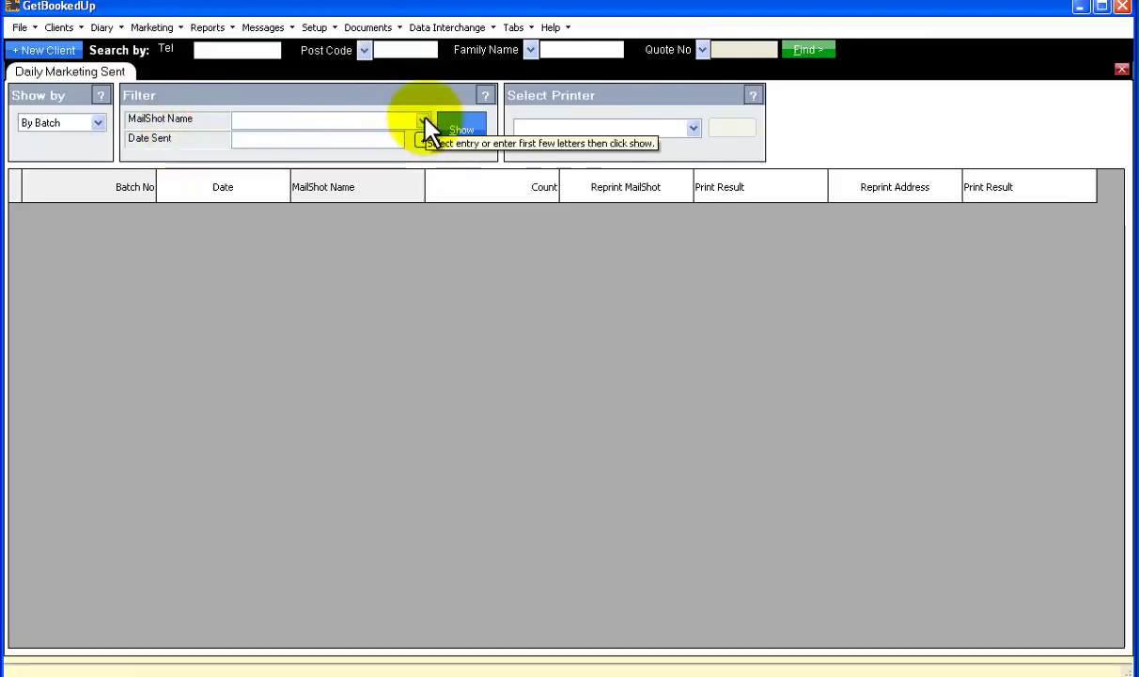
pyautogui.click(423, 121)
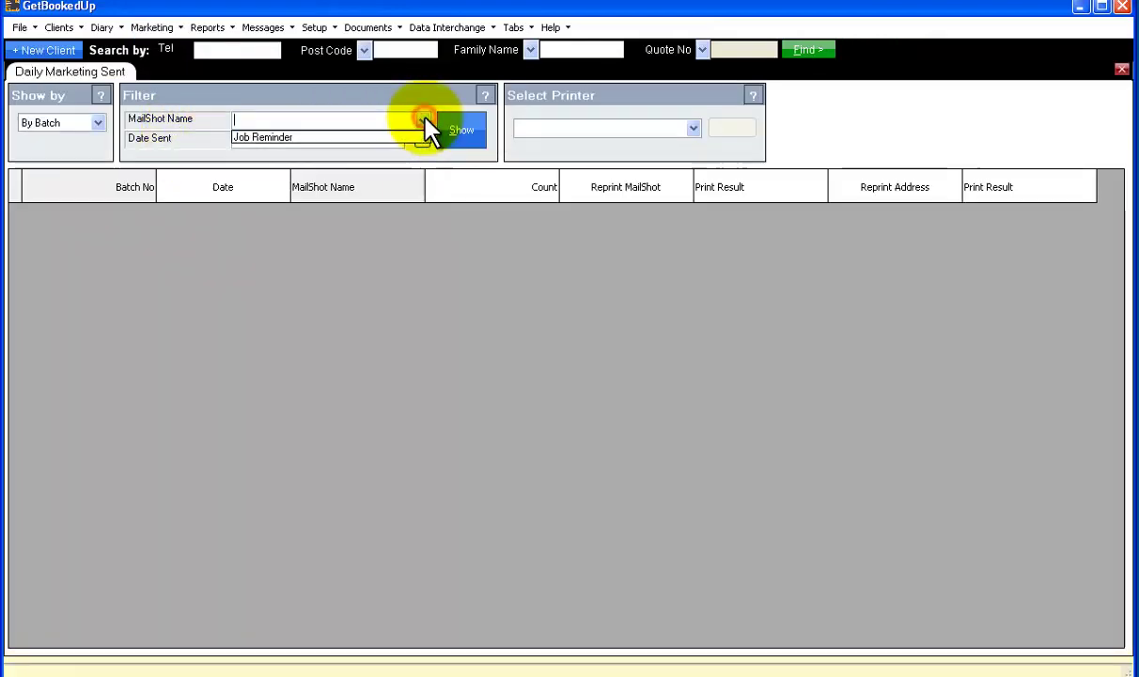
pyautogui.click(273, 138)
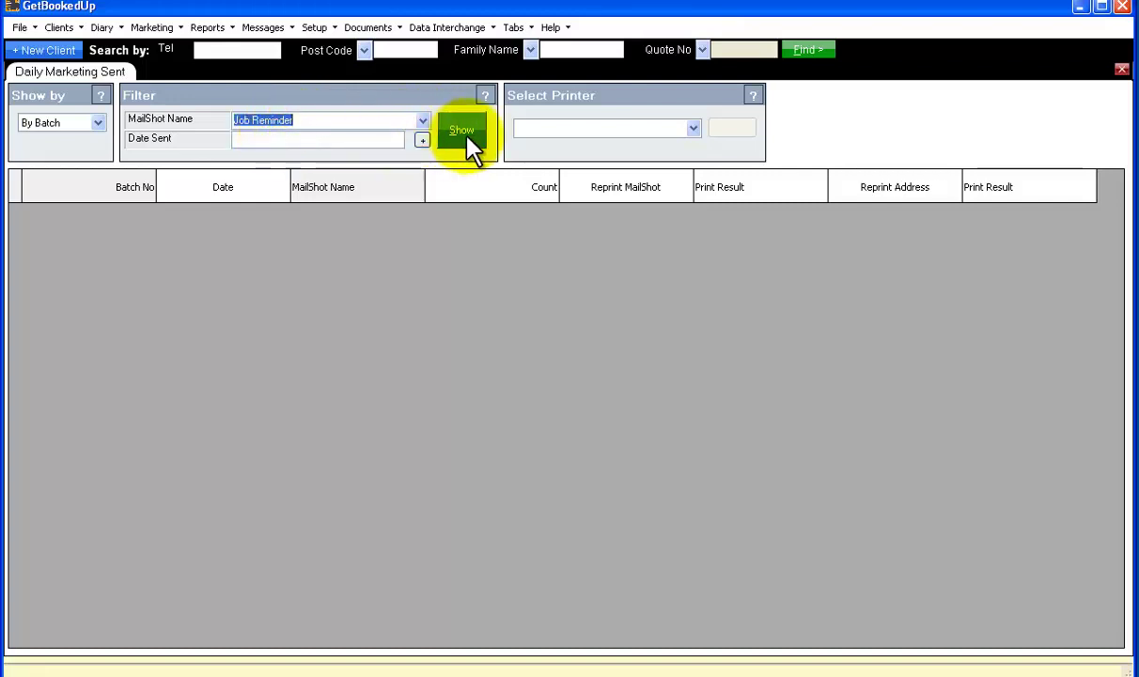
pyautogui.click(466, 139)
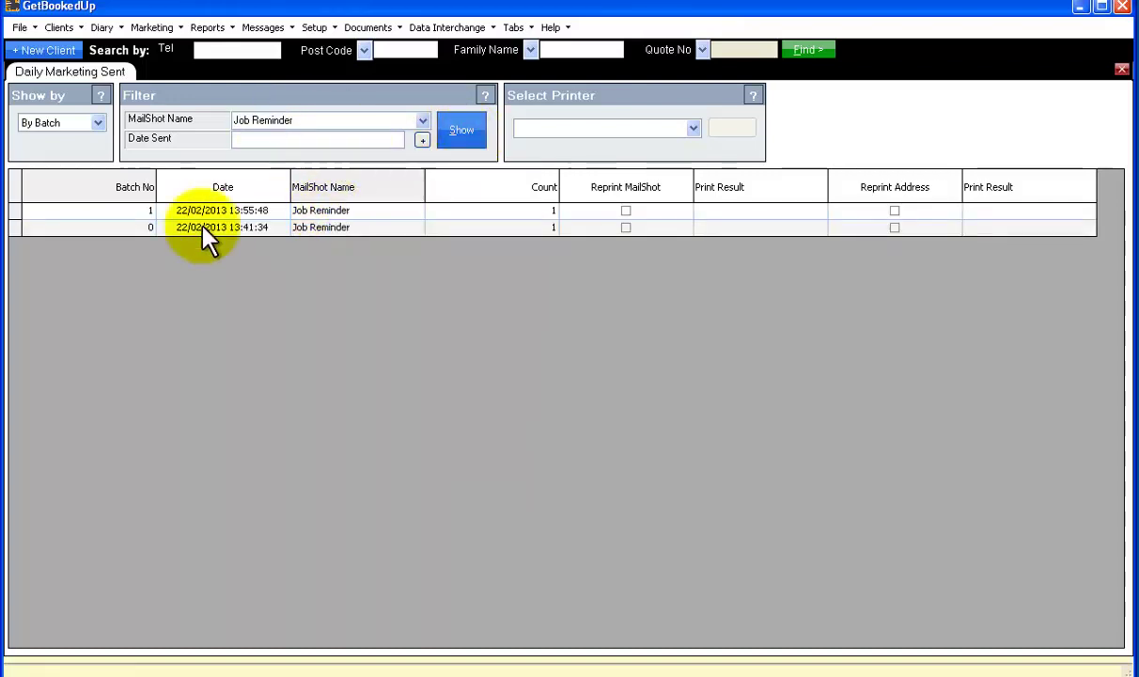
# Step: Mark batch 1's mailshot for reprinting with Study Konica Minolta as printer, and close Daily Marketing Sent without printing
pyautogui.click(82, 211)
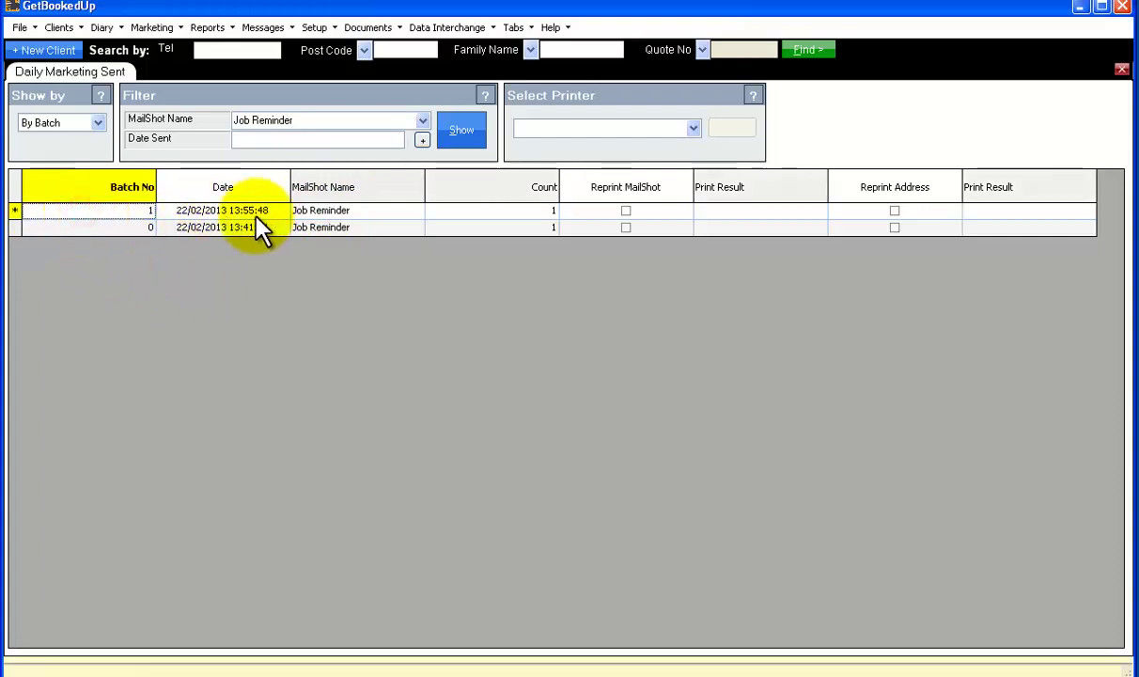
pyautogui.click(626, 211)
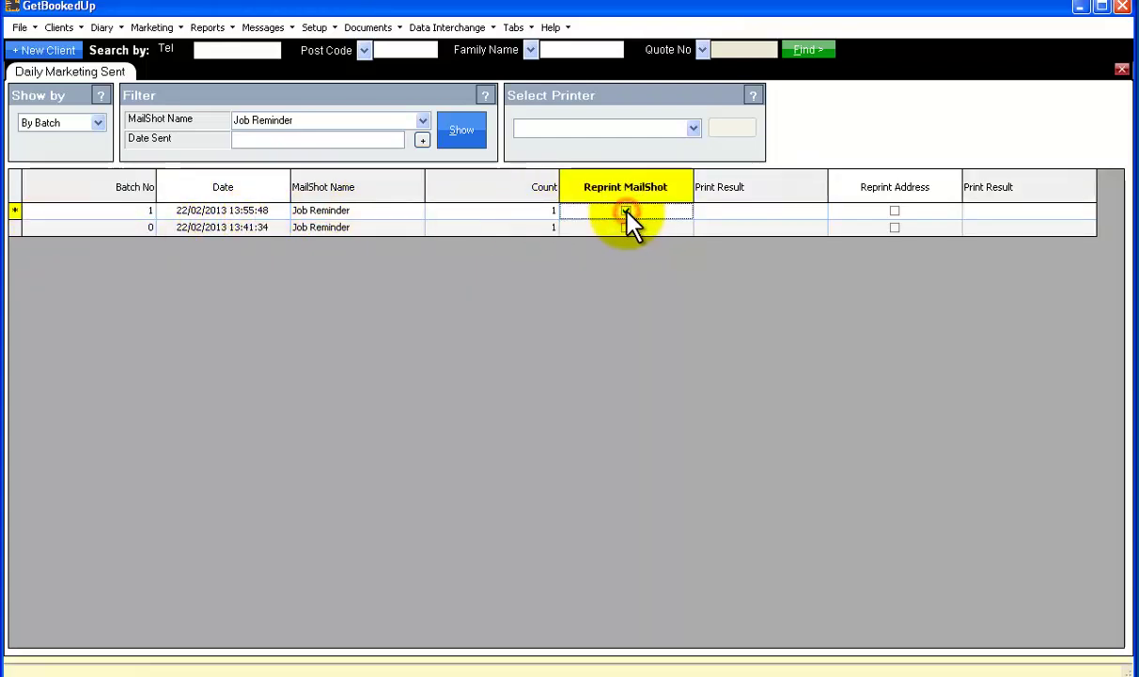
pyautogui.click(695, 126)
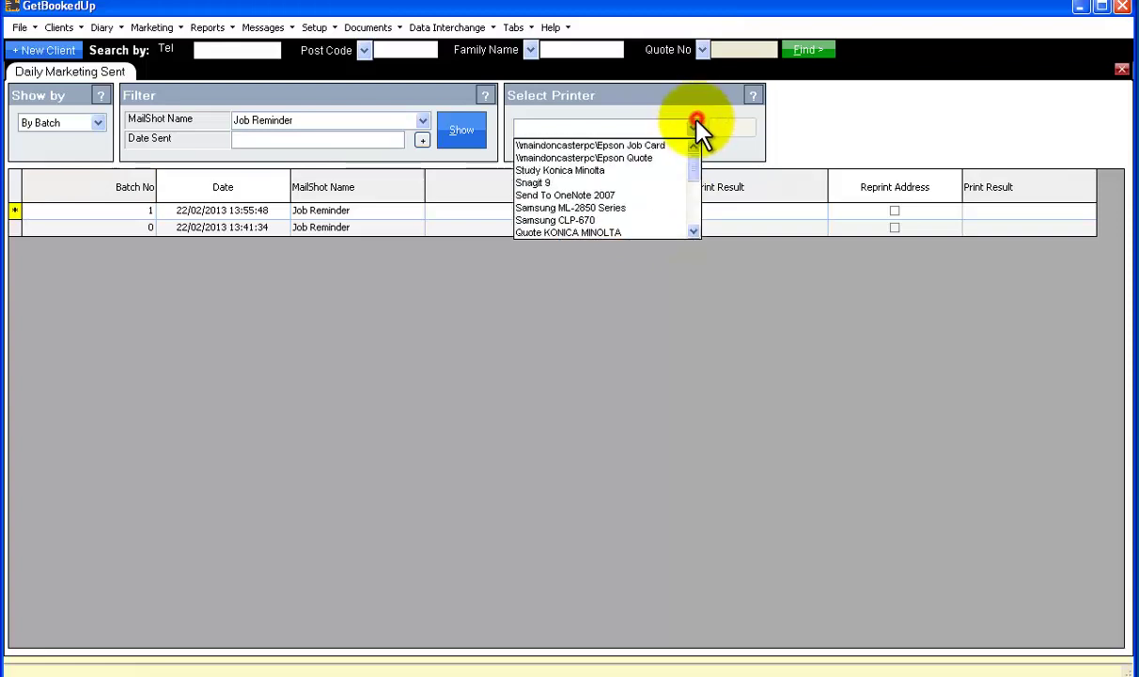
pyautogui.click(578, 170)
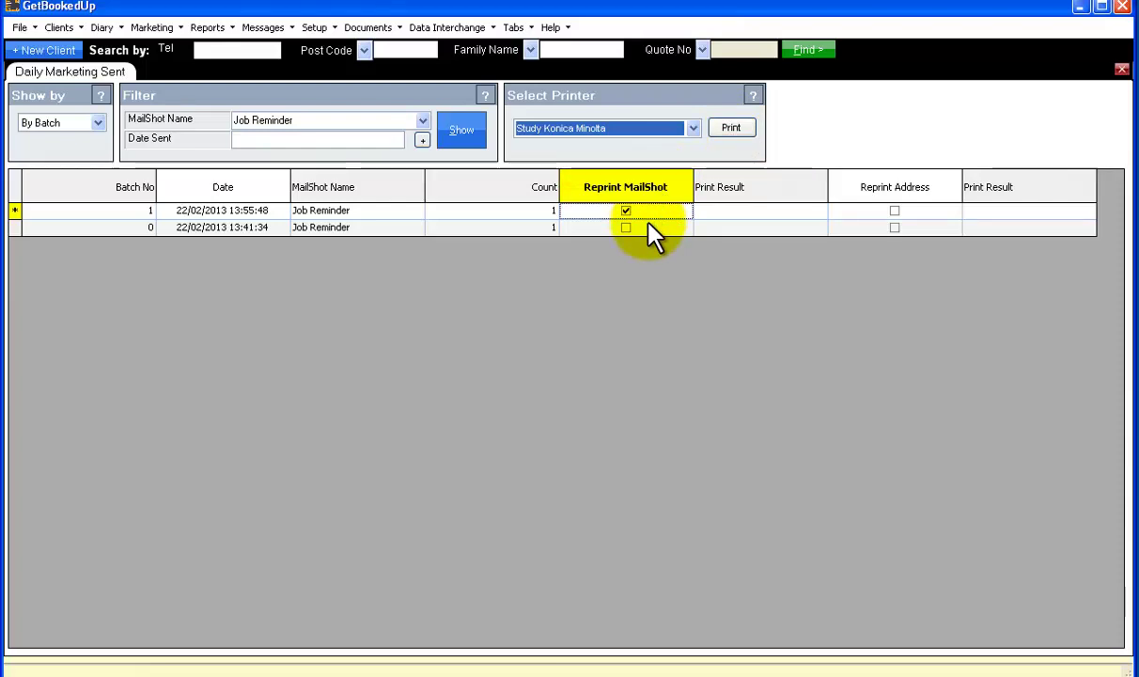
pyautogui.rightClick(72, 75)
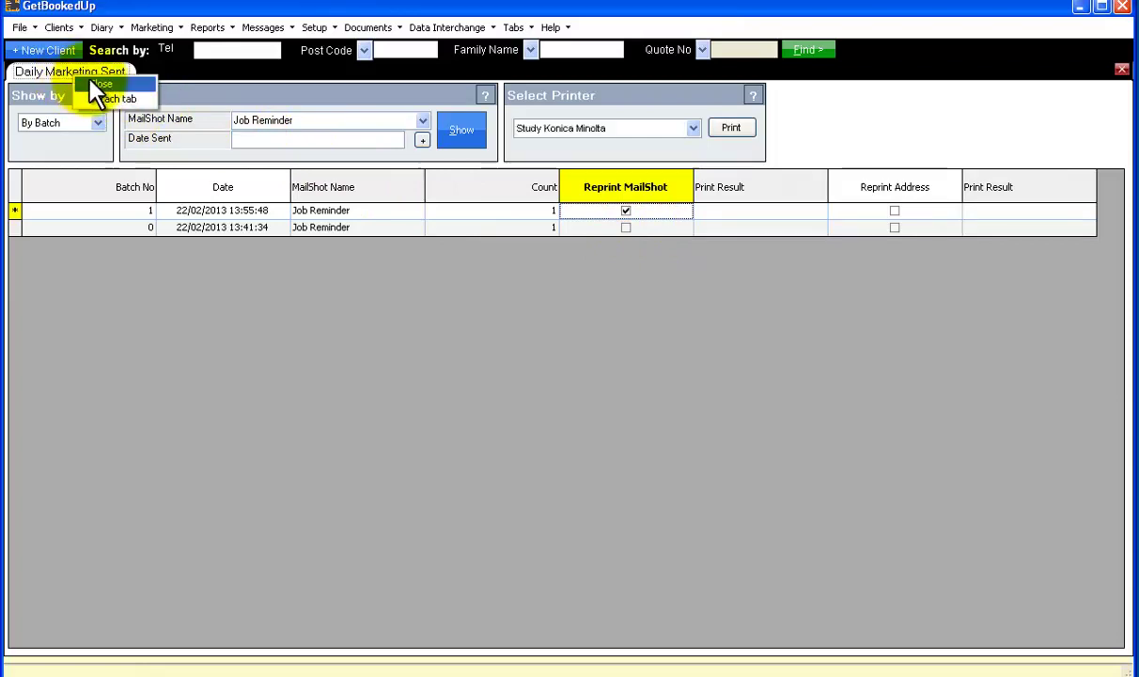
pyautogui.click(92, 84)
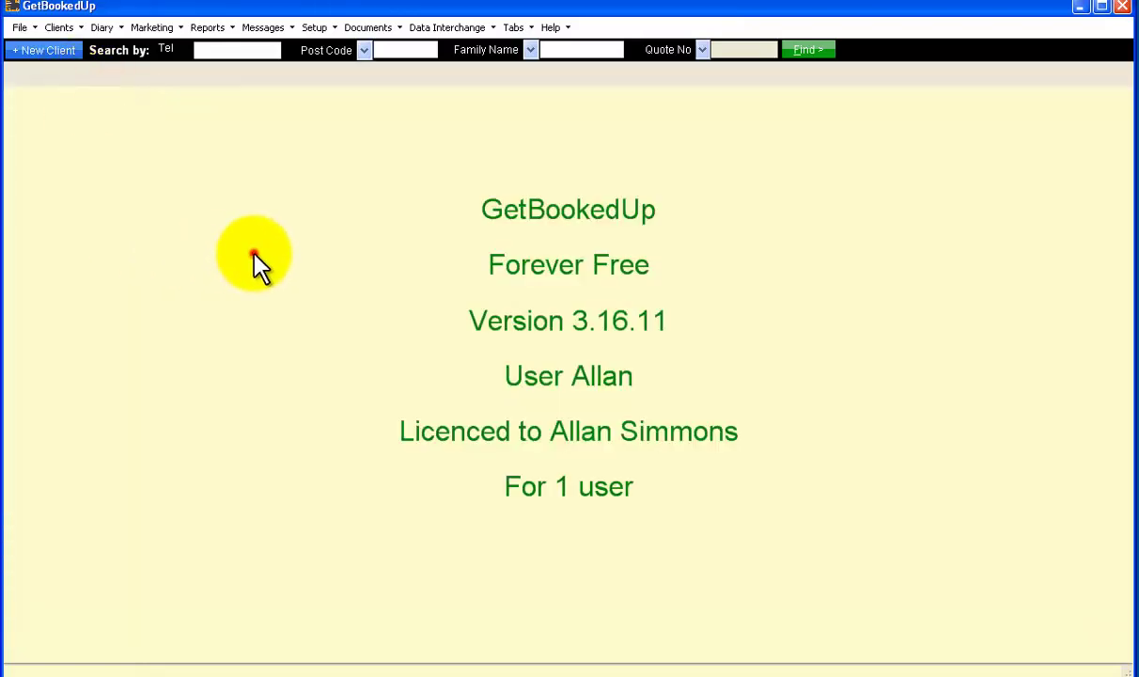